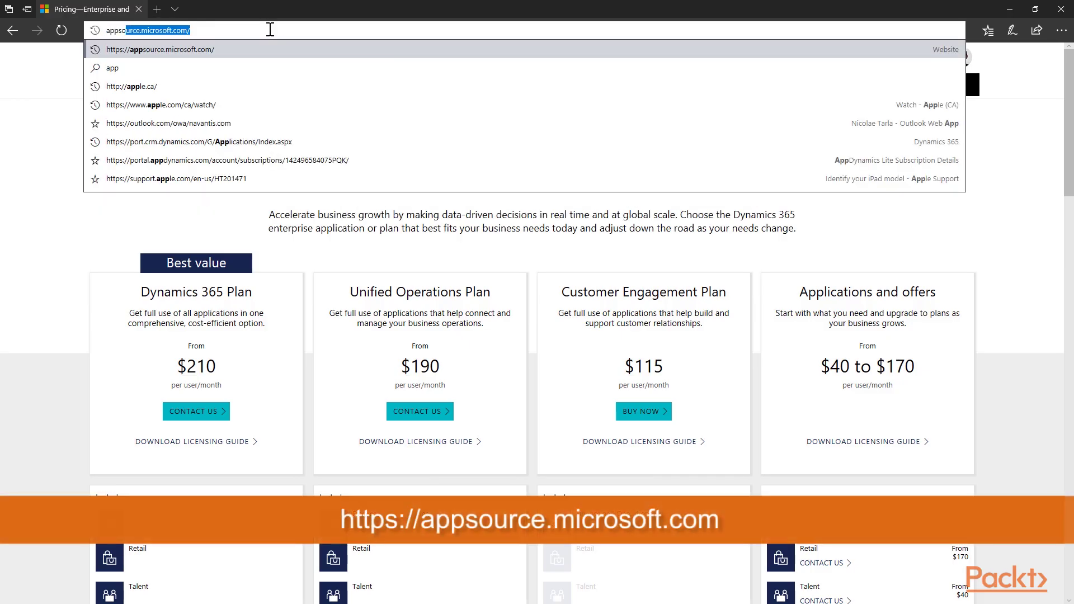
- Load appsource.microsoft.com in Edge and browse down through the app results
type("microsoft.com")
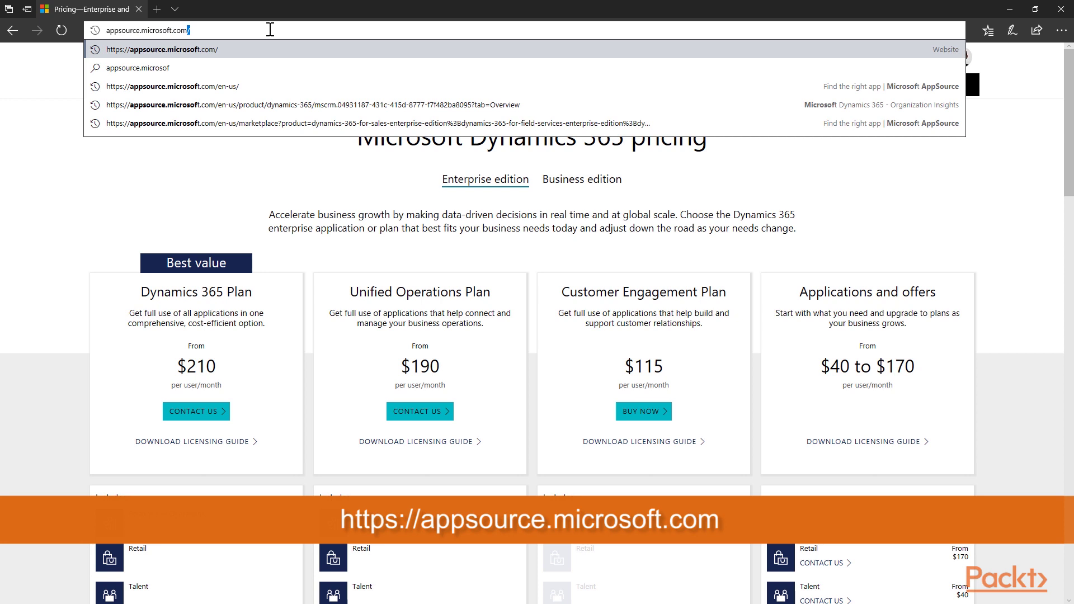
key("Return")
scroll(240, 447, "down", 3)
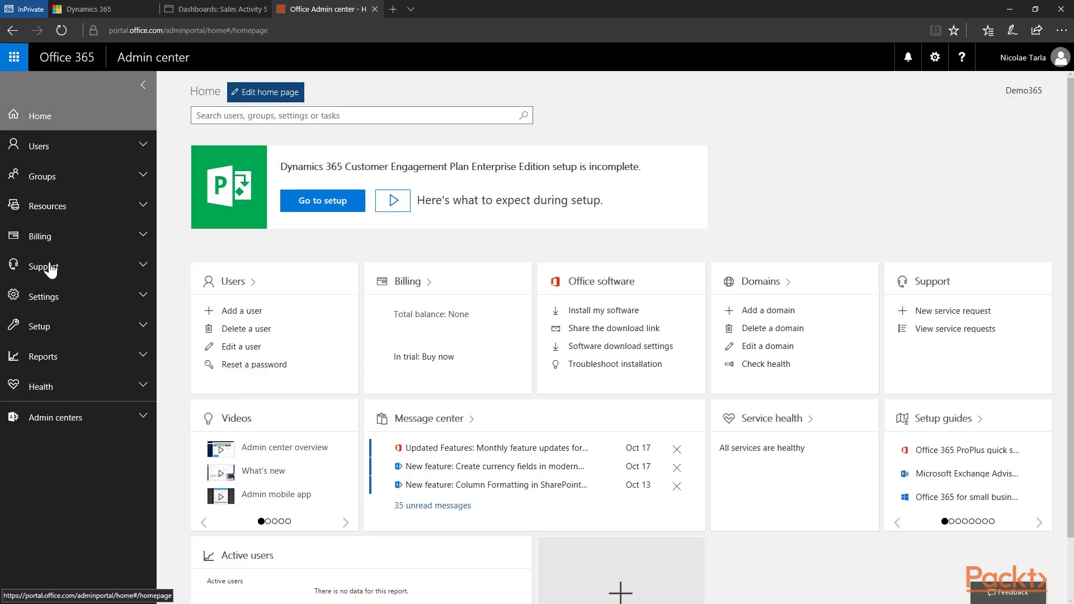
- Open the Dynamics 365 administration center from the Admin centers list
left_click(140, 420)
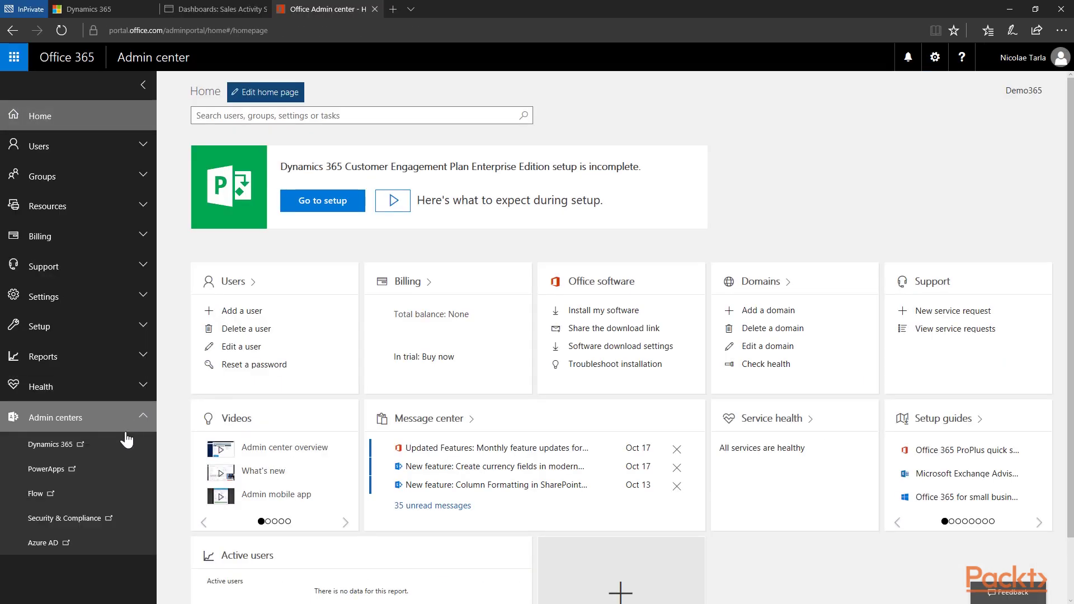
left_click(93, 453)
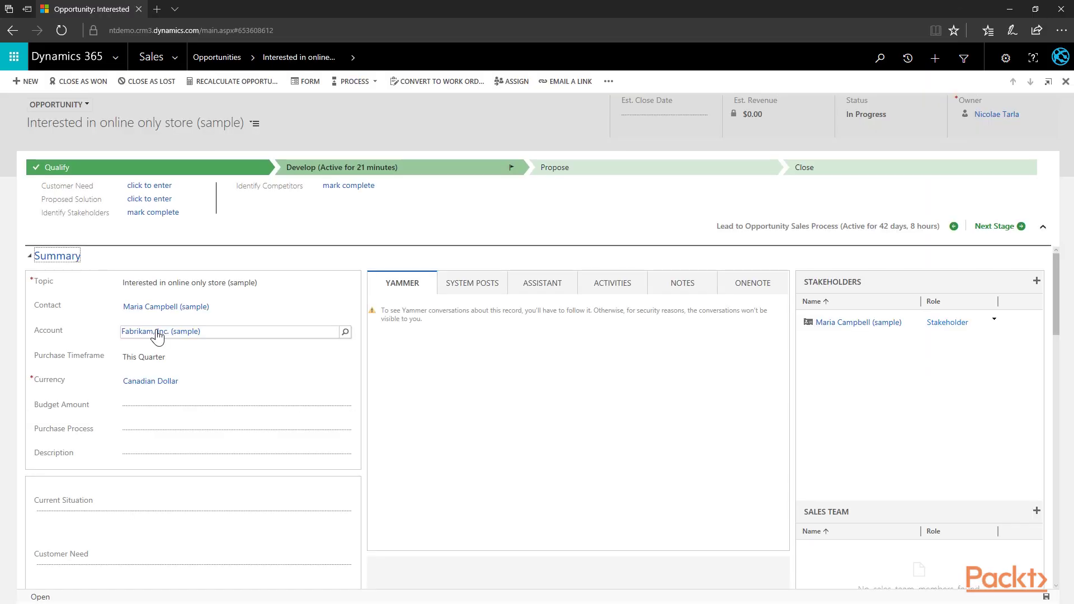
- Add write-in product 'R0001 Enterprise Series Routers' at 500 per unit to the opportunity's product lines
scroll(350, 449, "down", 3)
scroll(420, 440, "down", 5)
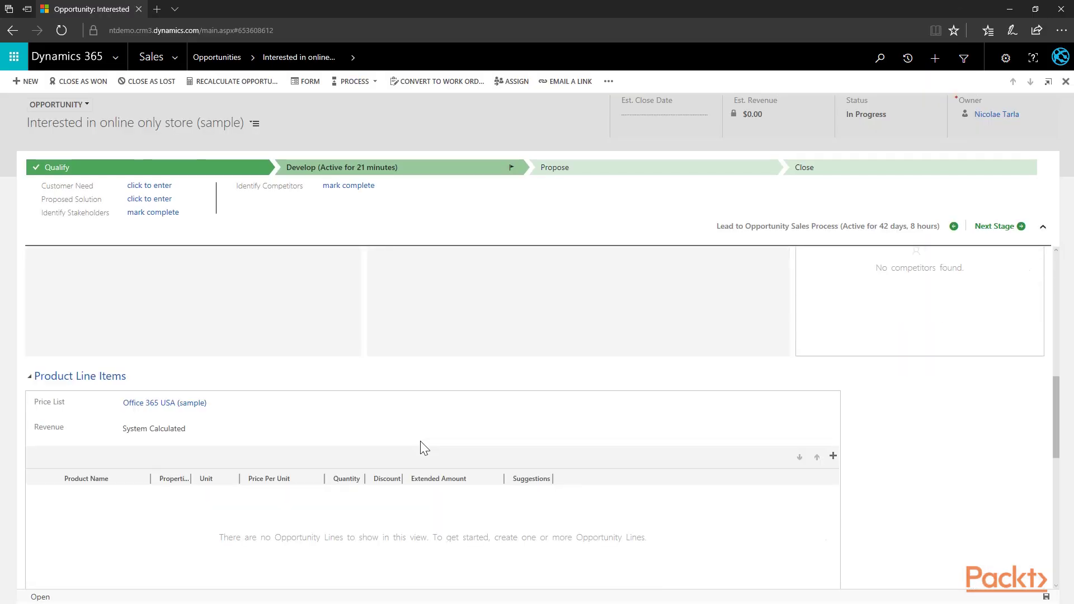
left_click(833, 352)
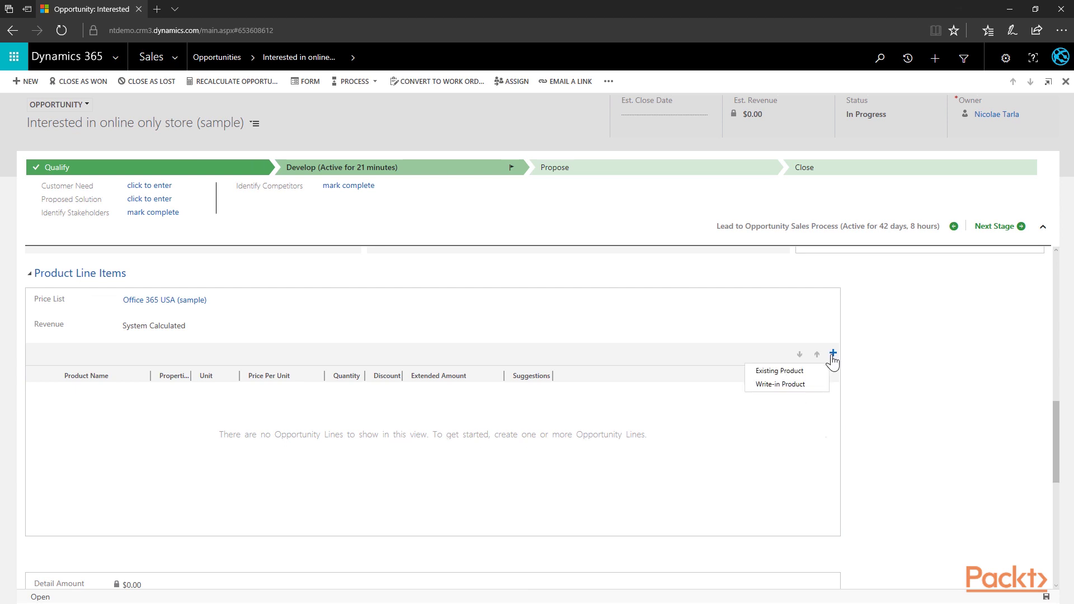
left_click(771, 385)
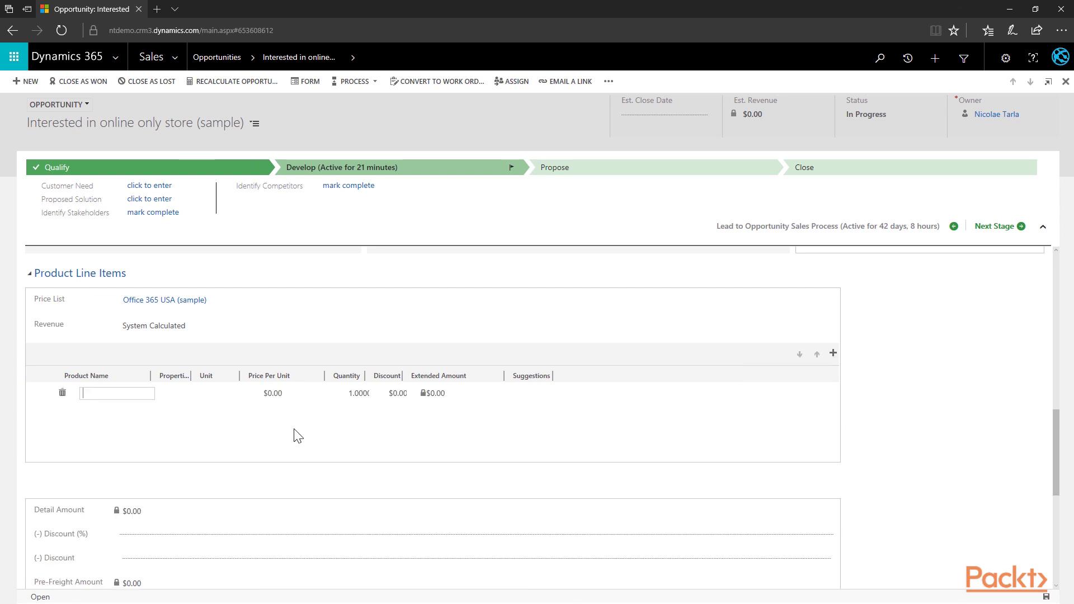
type("R0001 Enterprise Series Routers")
left_click(278, 394)
type("500")
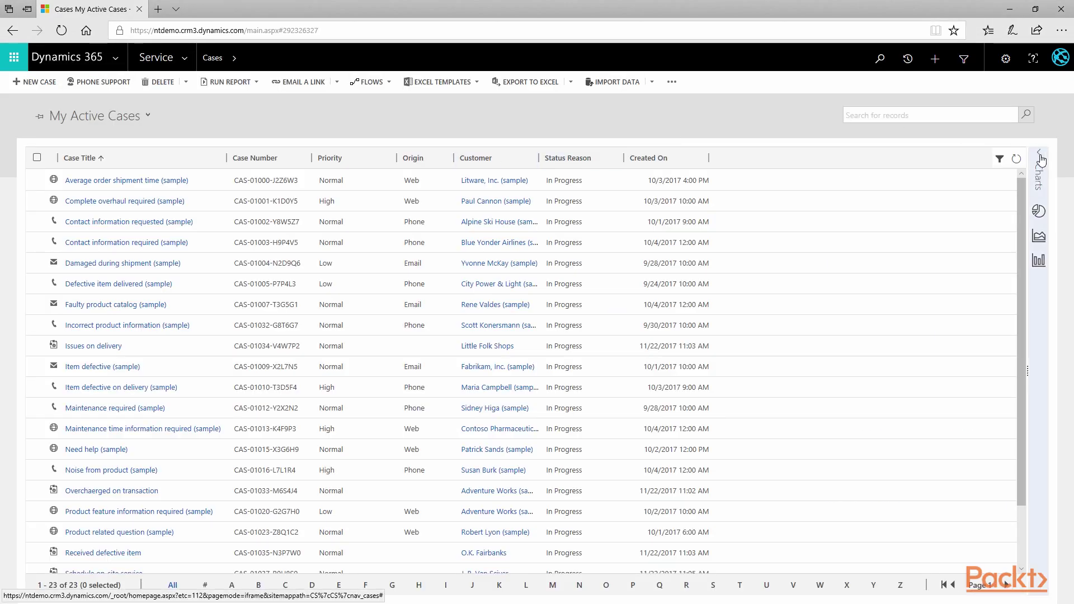
- Show the Case Mix by Incident Type chart and filter the Origin column to Web
left_click(1044, 157)
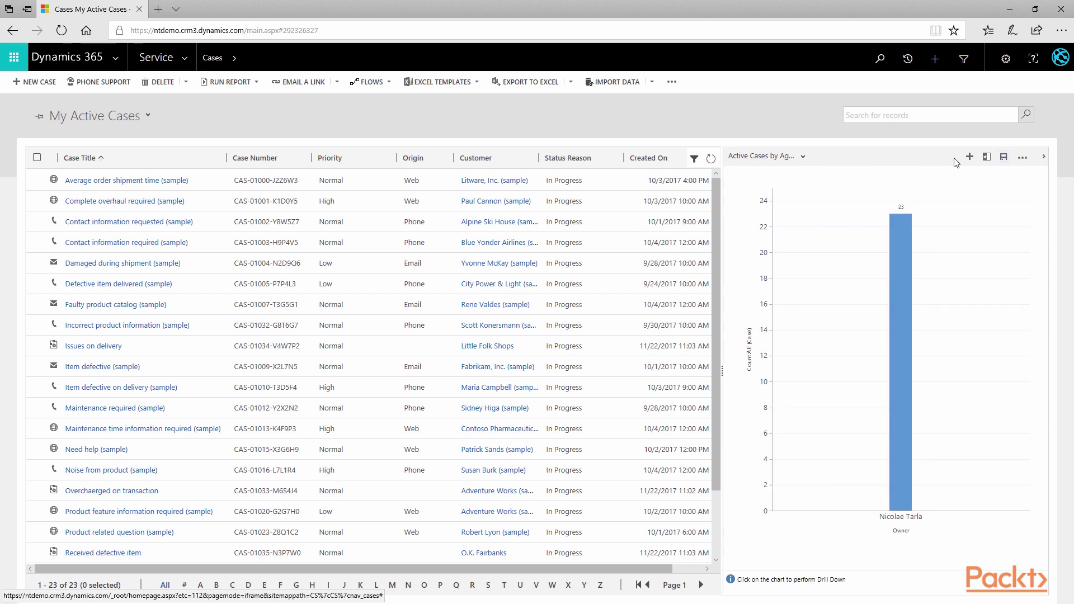
left_click(802, 159)
left_click(789, 261)
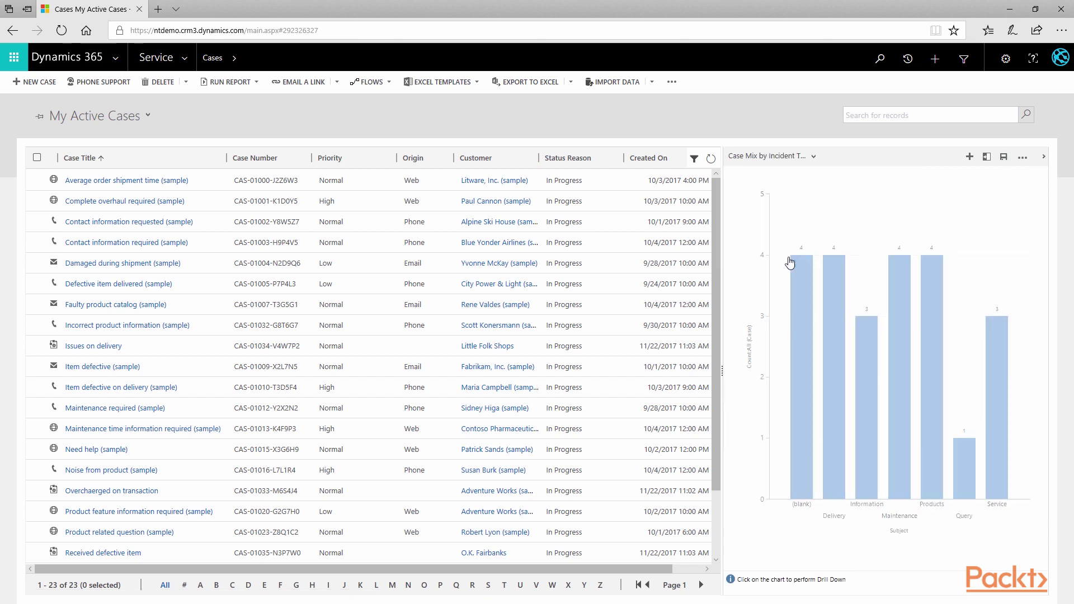
left_click(444, 158)
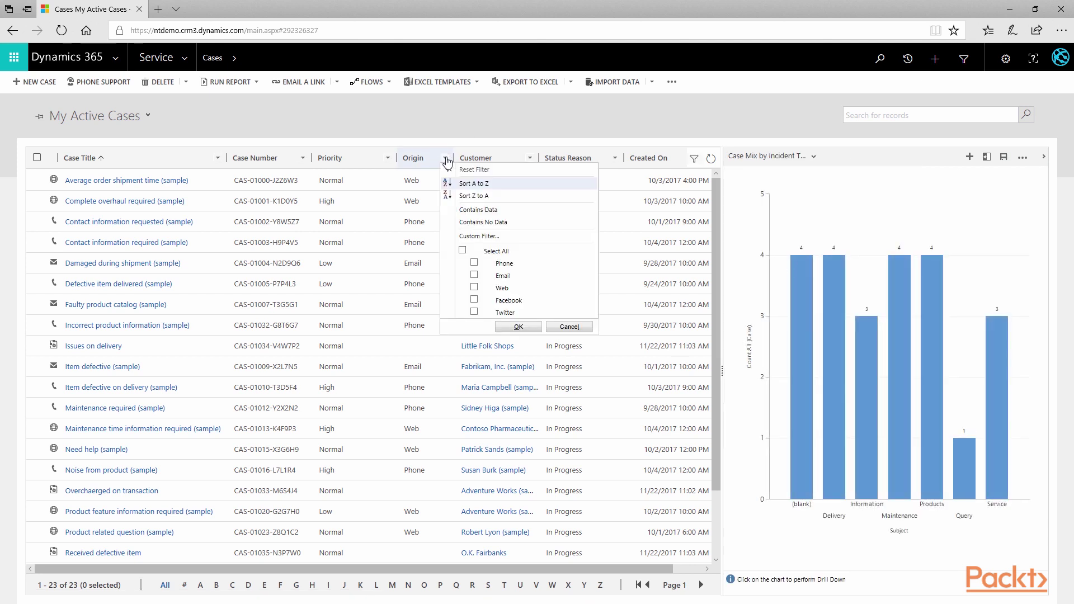
left_click(473, 287)
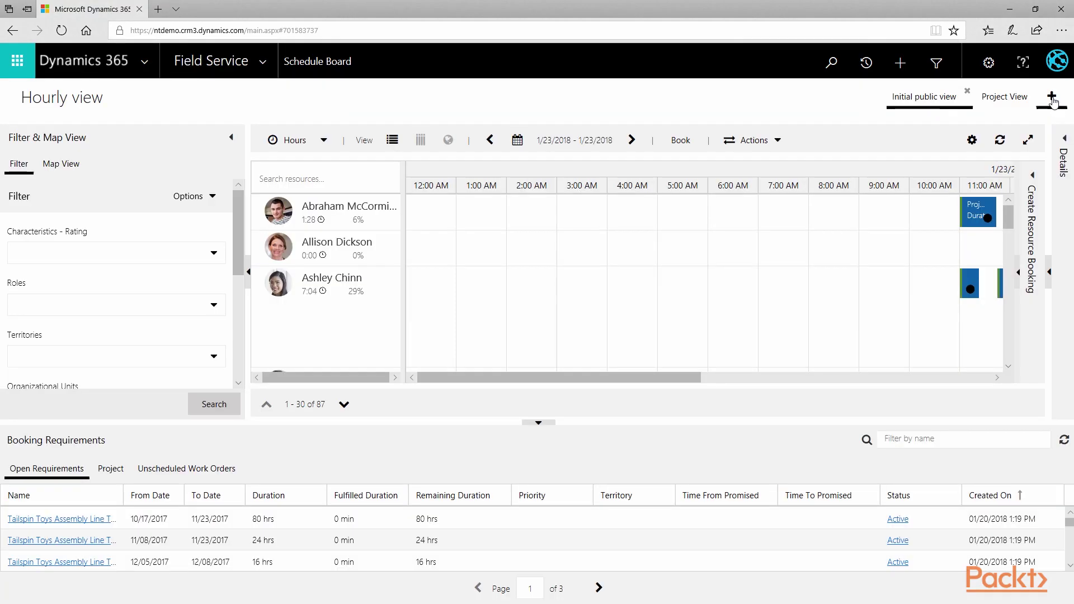
- Add a Schedule Board tab named FSDemo and book requirement 00222 into a technician's time slot
left_click(1052, 97)
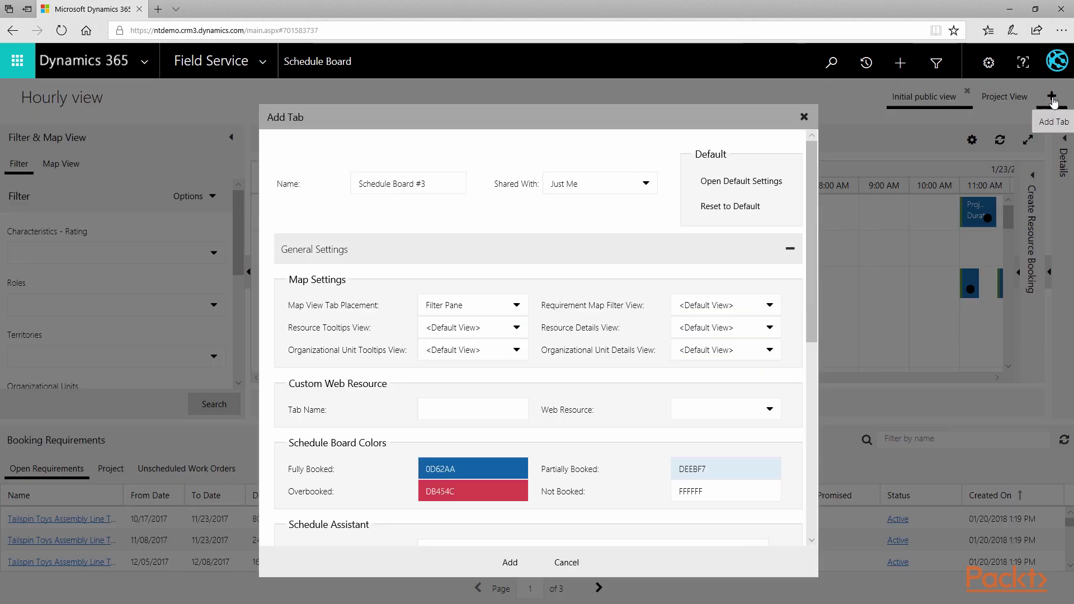
left_click_drag(448, 183, 287, 179)
type("FSDemo")
scroll(744, 314, "down", 5)
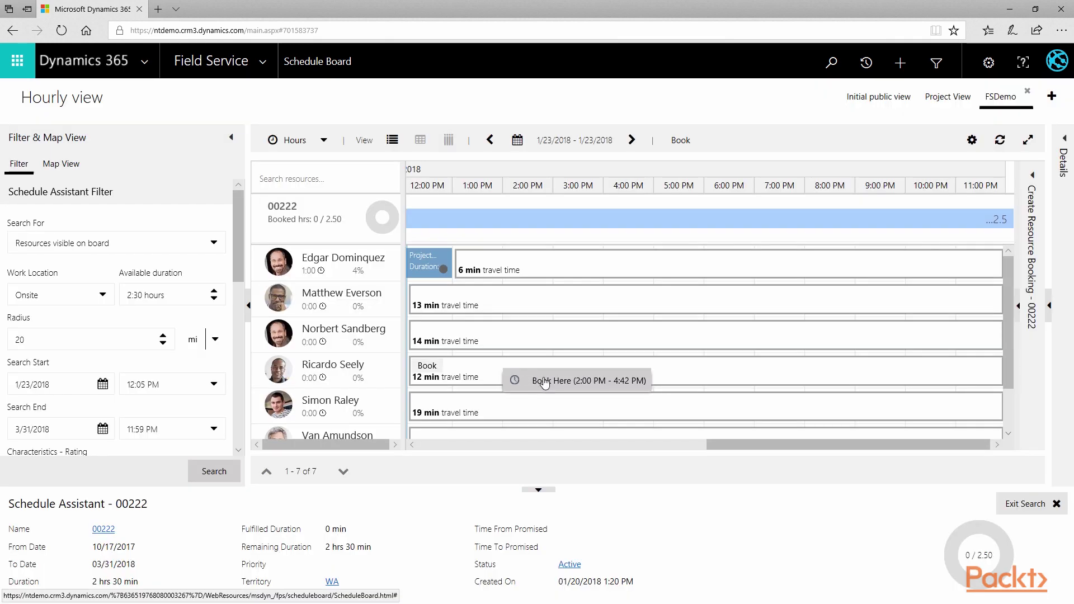
left_click(544, 383)
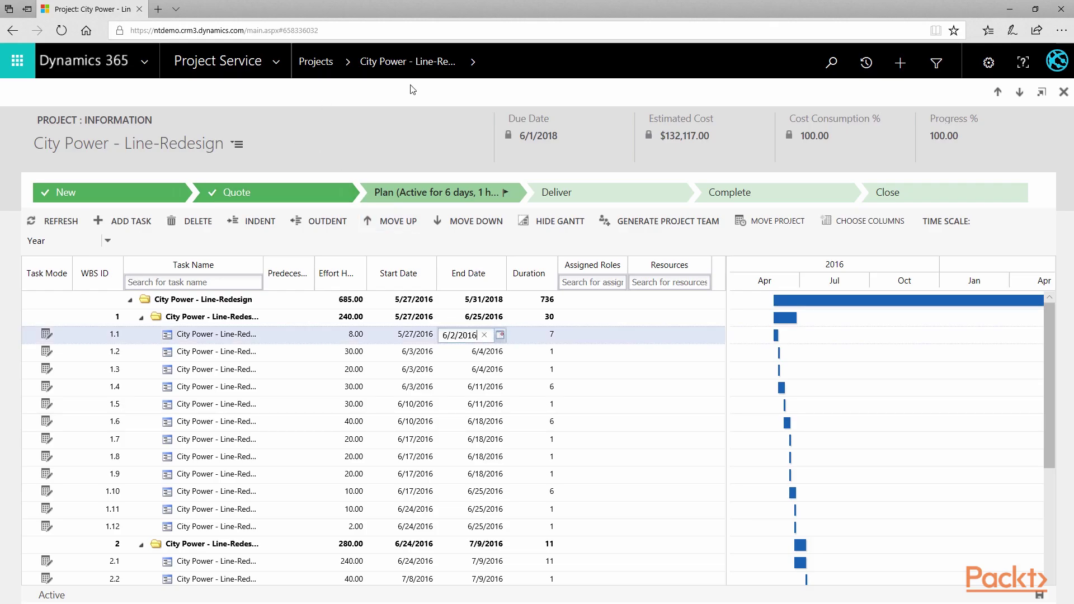
- Show the City Power project's cost estimates broken down by week
left_click(471, 63)
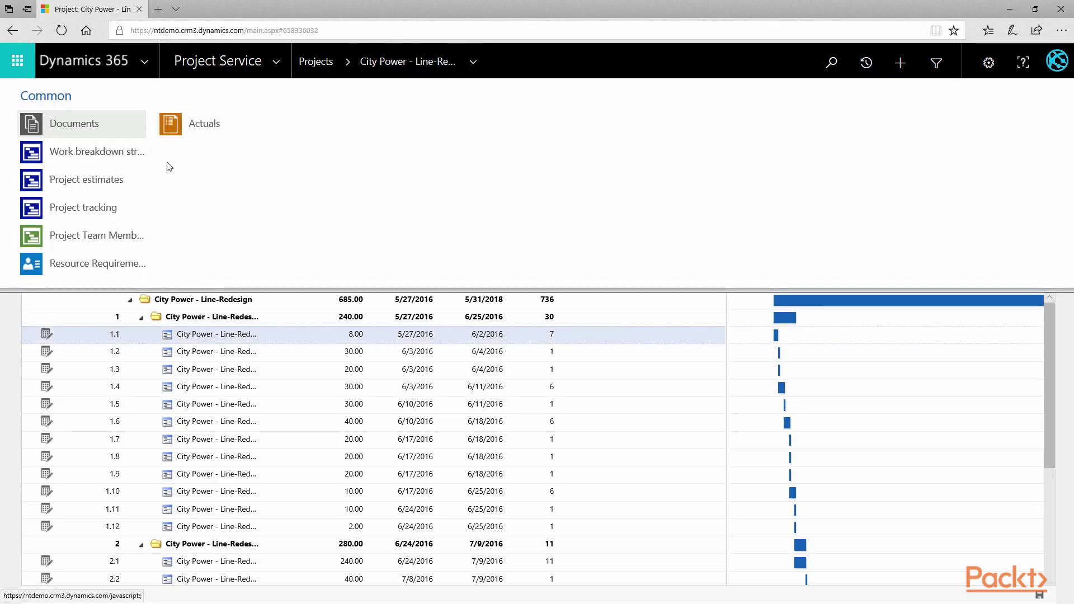
left_click(99, 181)
left_click(1032, 222)
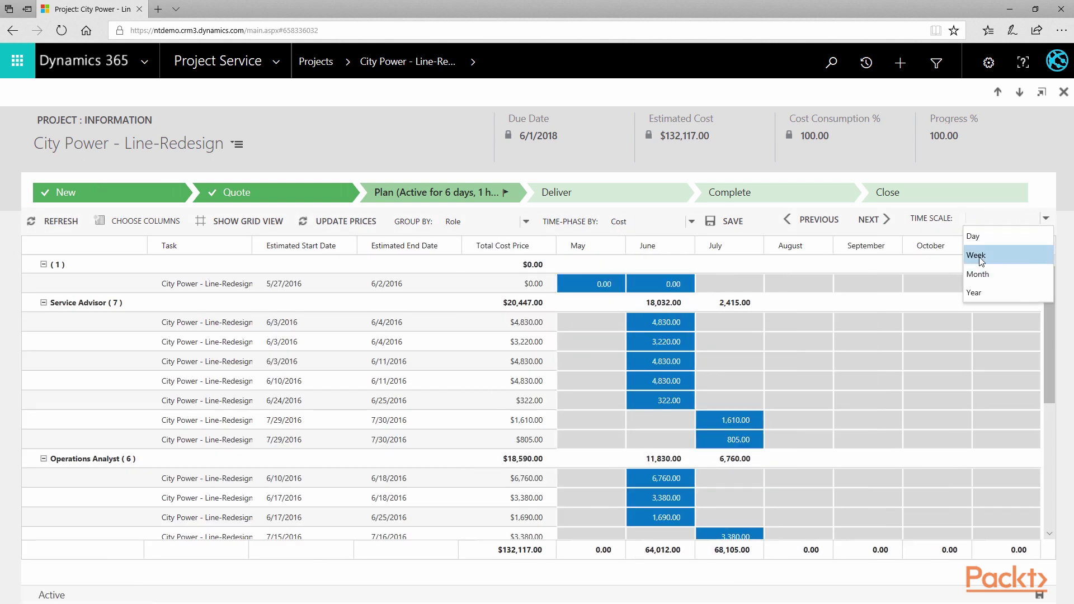
left_click(980, 252)
- Set the time entry to project Pilot AgendaX Implementation and task 3.2 - Std Transform Pilot
left_click(471, 63)
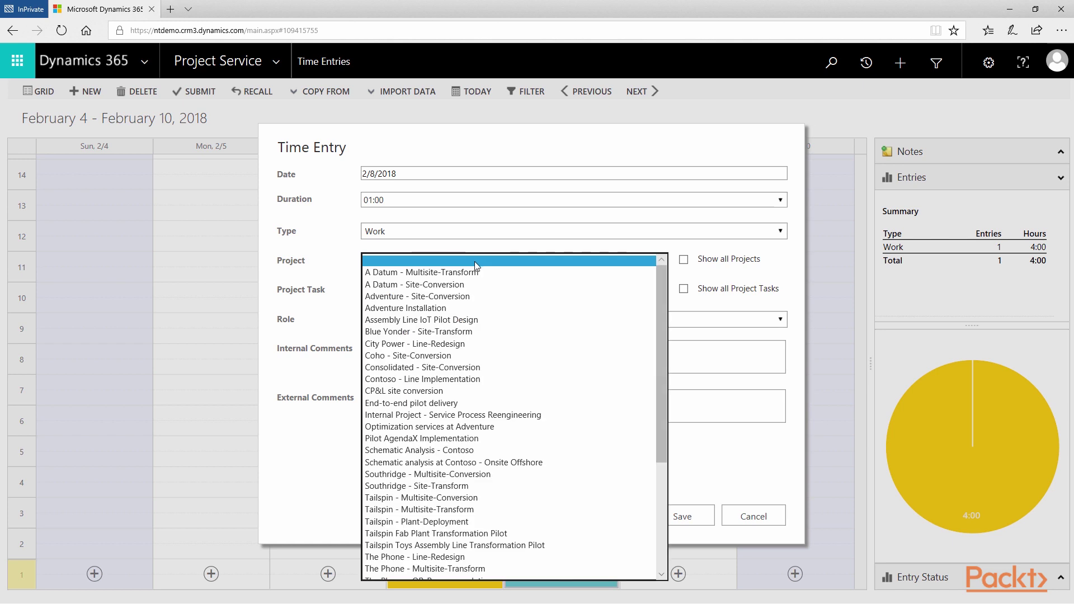
left_click(475, 437)
left_click(496, 290)
left_click(481, 309)
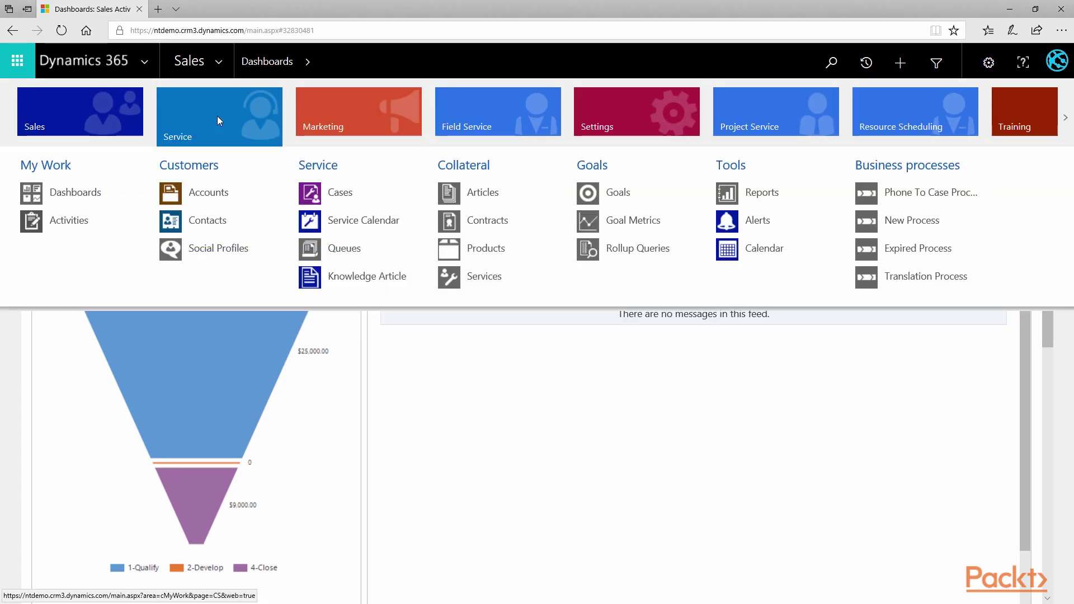
- Create a new entity in Packt Demo with display name 'Forms Demo' and plural 'Forms Demos'
mouse_move(378, 123)
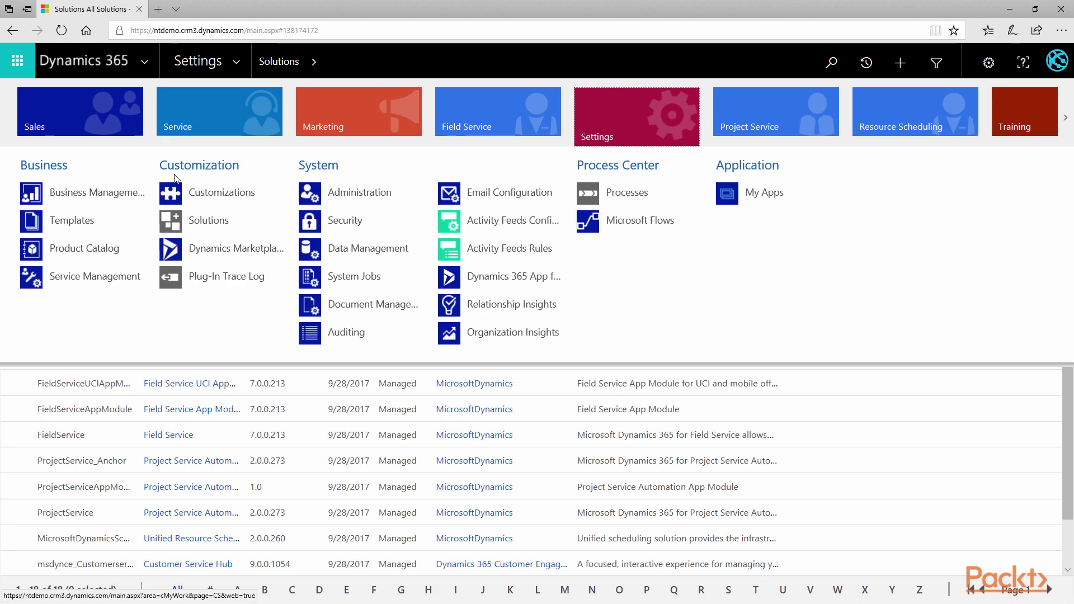
left_click(207, 222)
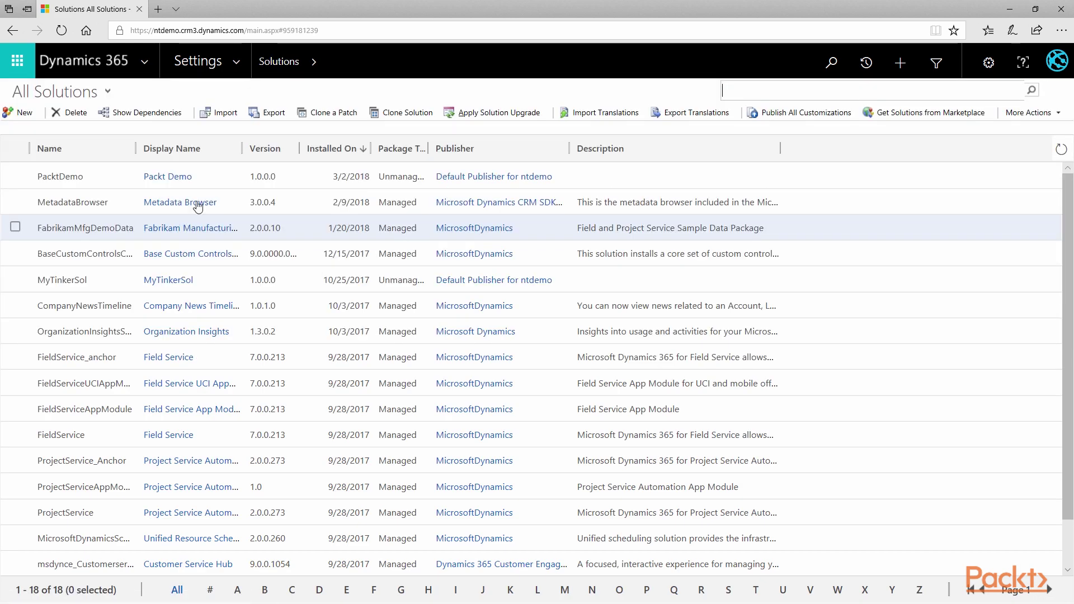
left_click(175, 176)
left_click(152, 145)
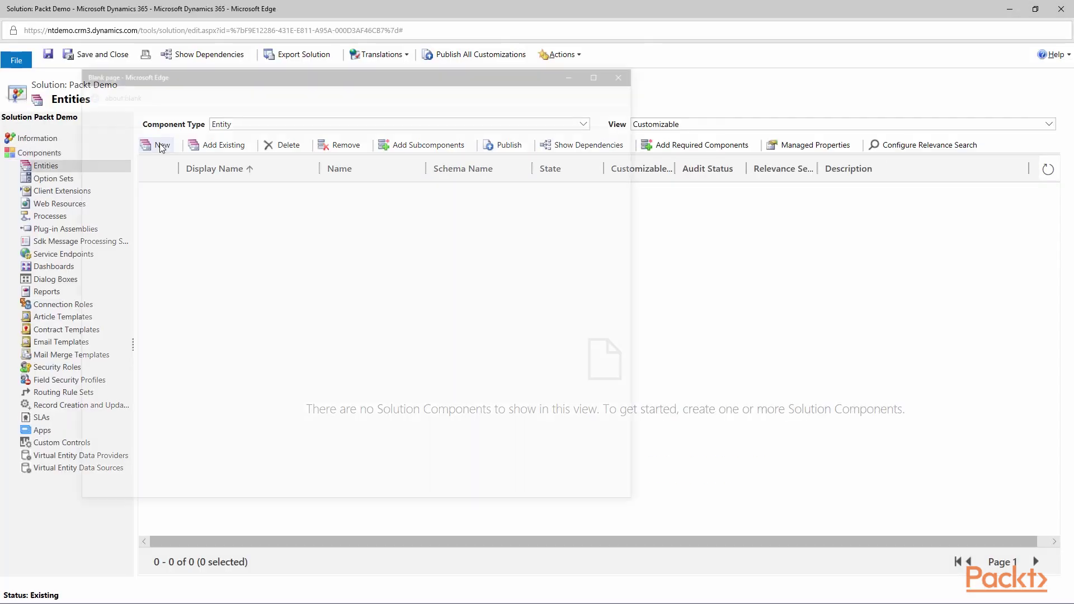
type("Forms Demo")
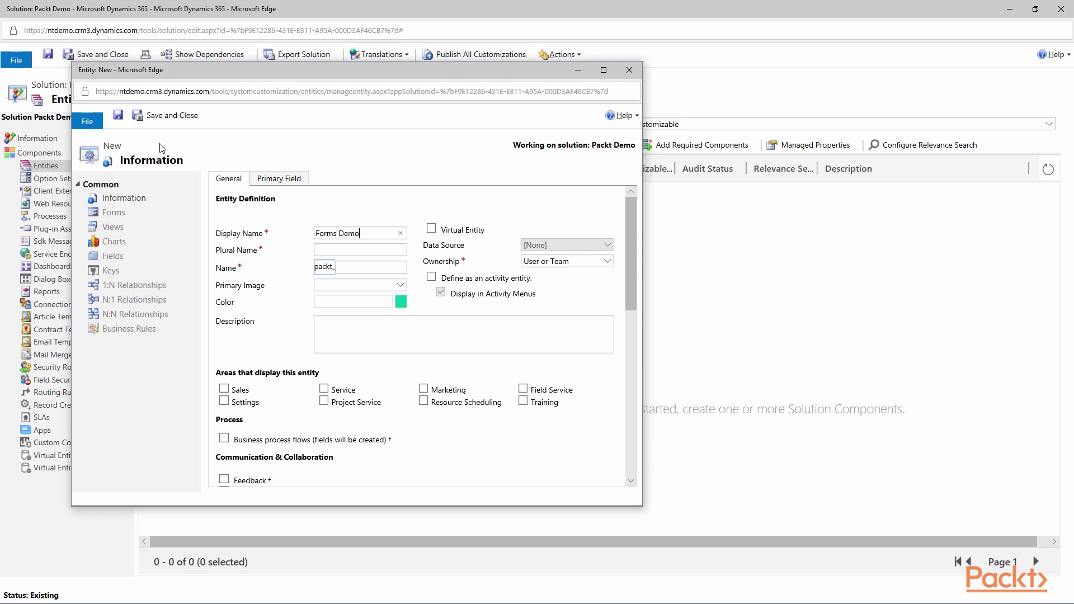
key("Tab")
type("Forms Demo")
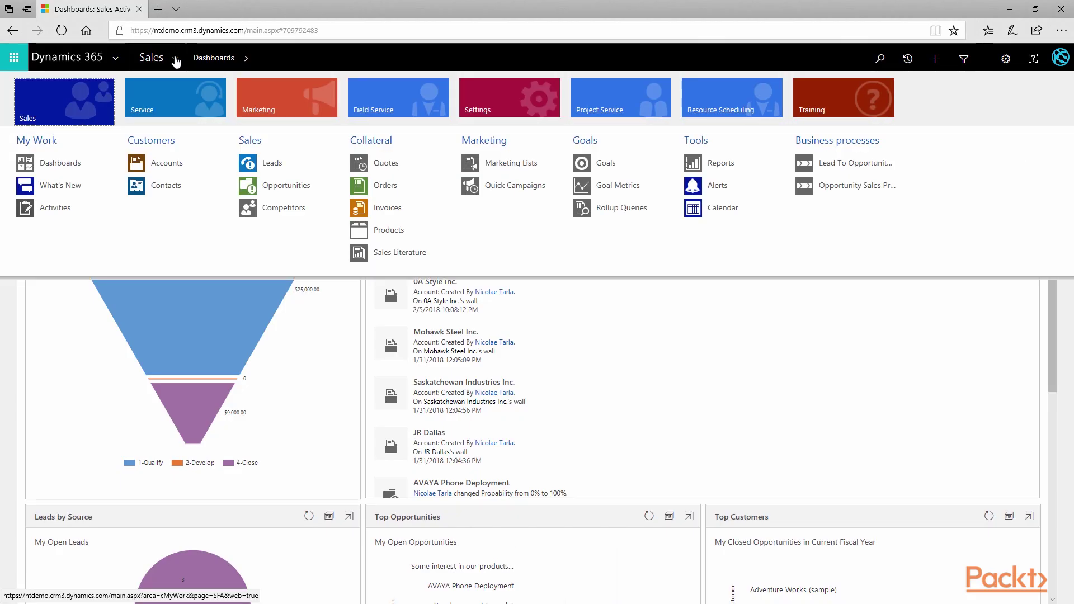
- Open an Account 1:N relationship from system customizations, then view the Accounts list
left_click(520, 99)
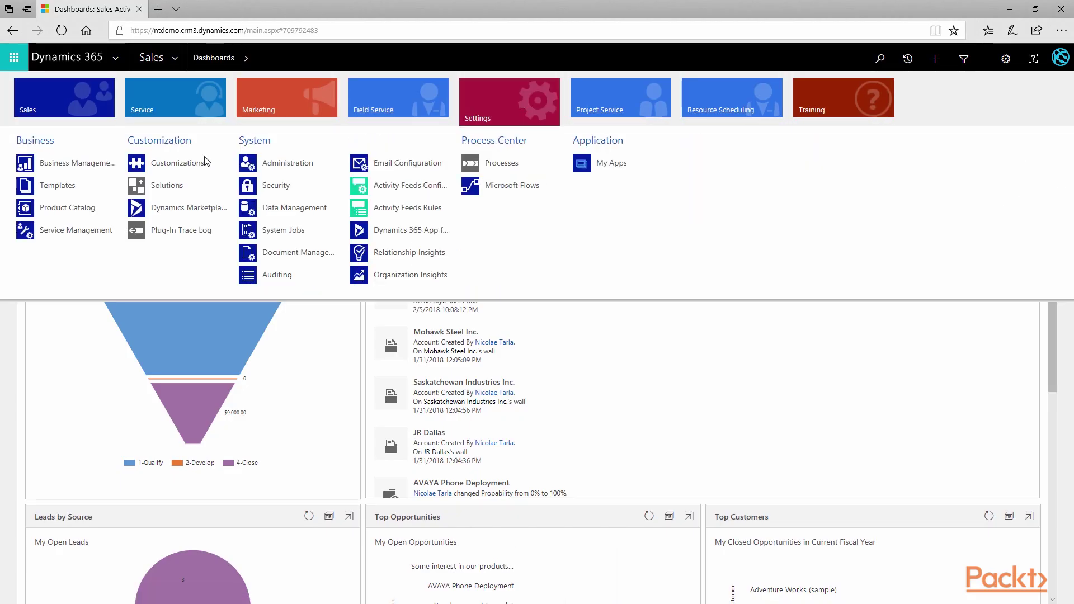
left_click(186, 163)
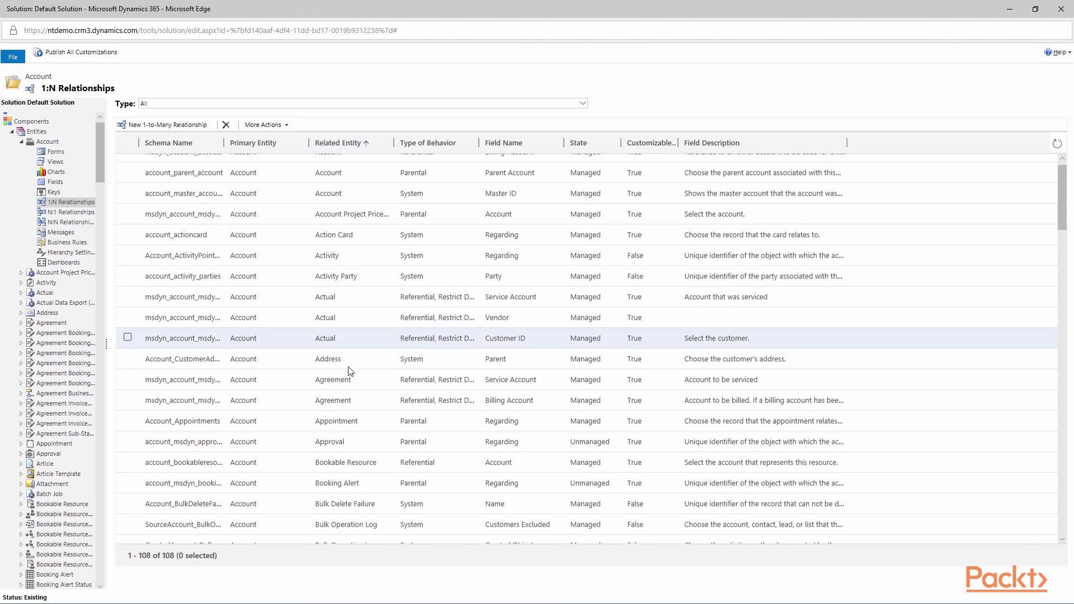
scroll(350, 372, "down", 6)
double_click(306, 351)
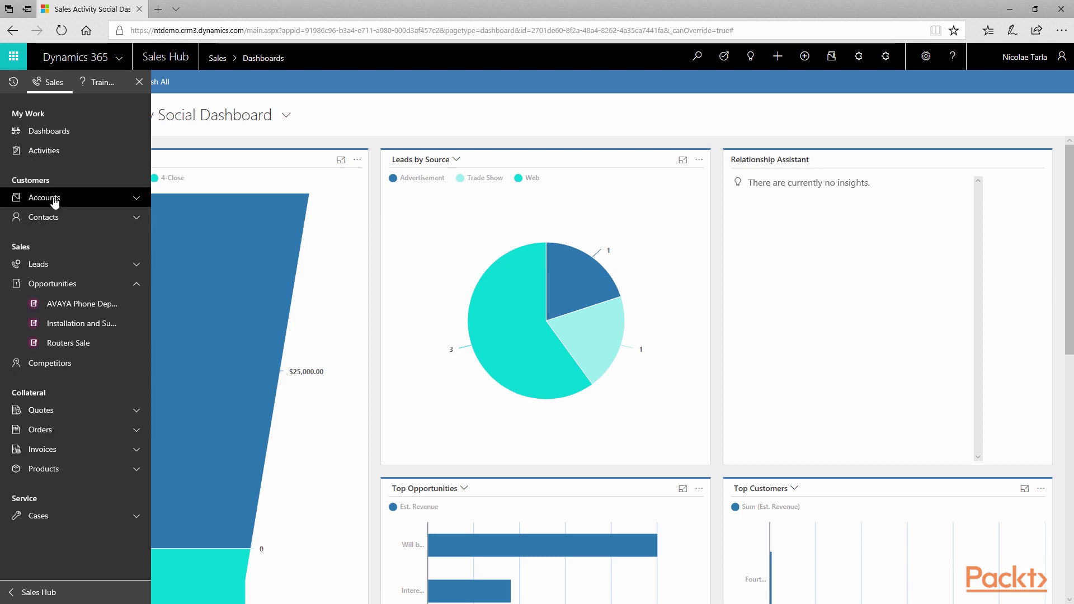
left_click(54, 200)
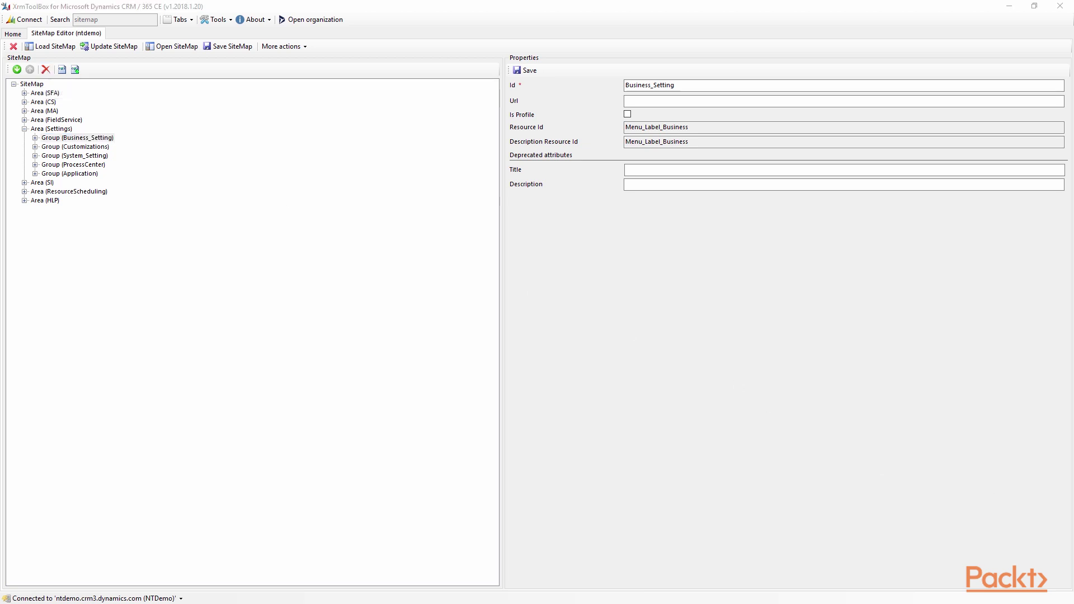
- Display the XML of the site map's Customizations group in XrmToolBox SiteMap Editor
left_click(75, 147)
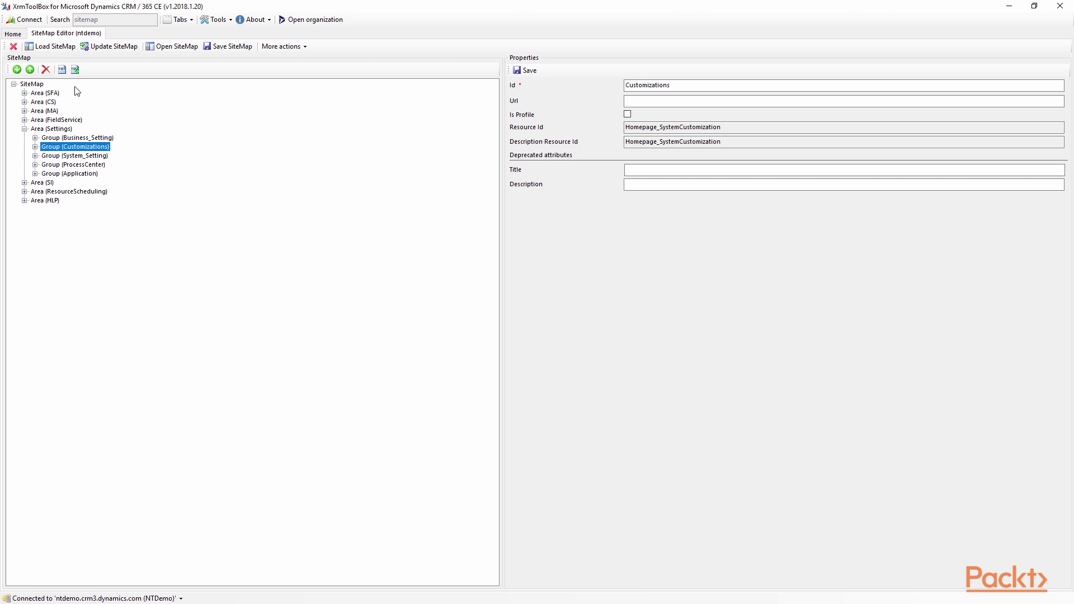
left_click(63, 68)
scroll(559, 321, "down", 3)
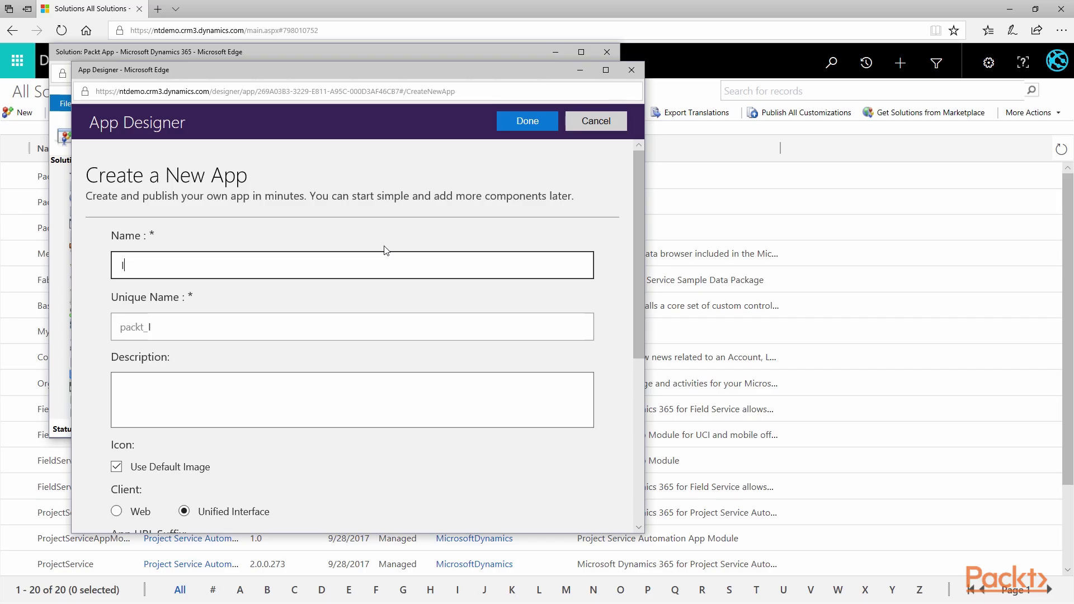
- Enter app name 'Ideation' and description 'Ideation solution', then move down to the URL suffix
type("deation")
key("Tab")
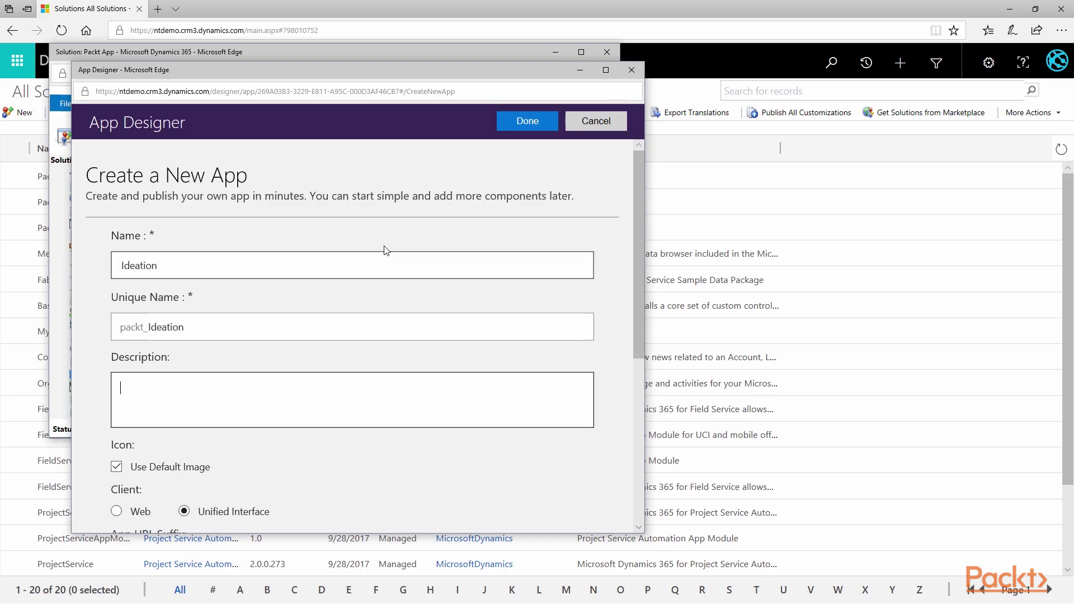
type("Ideation solution")
scroll(384, 250, "down", 4)
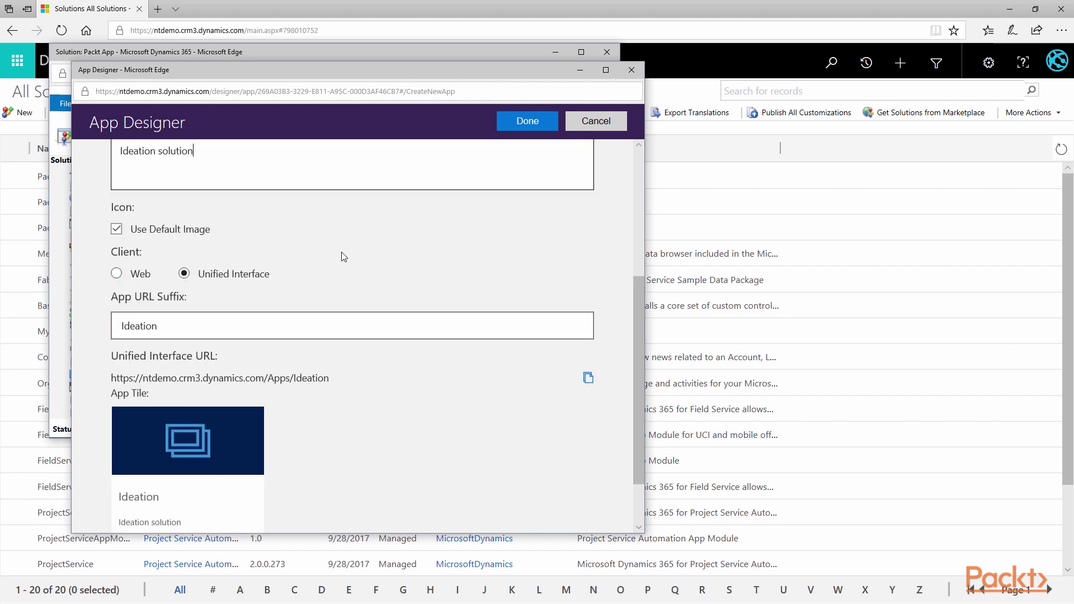